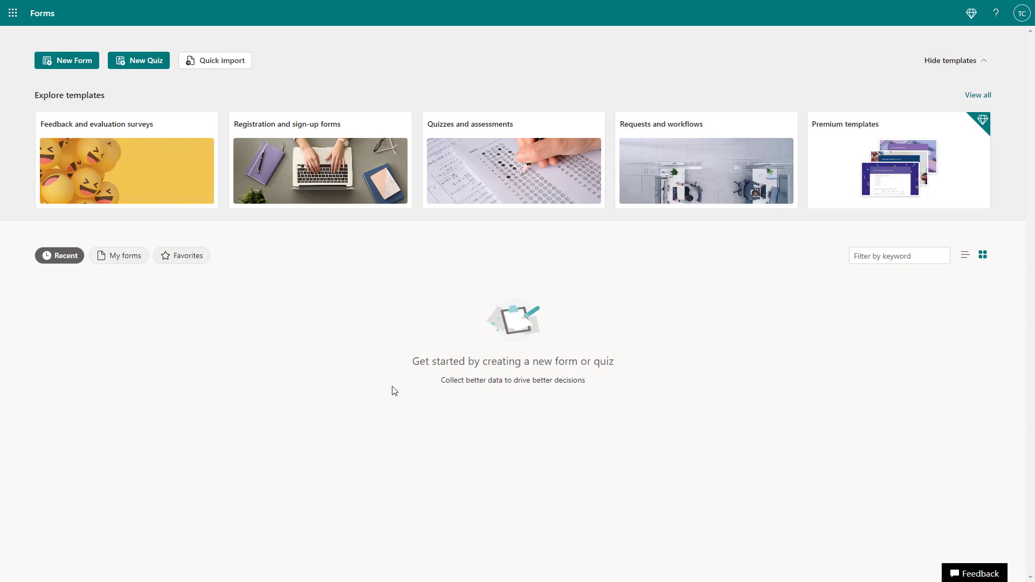
Filter the Forms home page to show only My forms
left_click(114, 259)
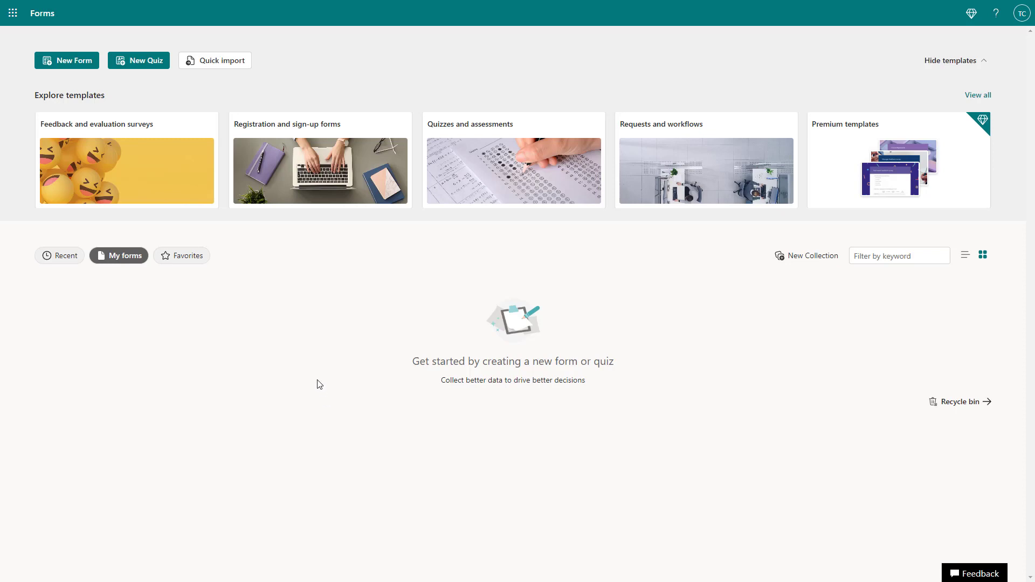
Create a new blank form and select its 'Untitled form' title text
left_click(75, 63)
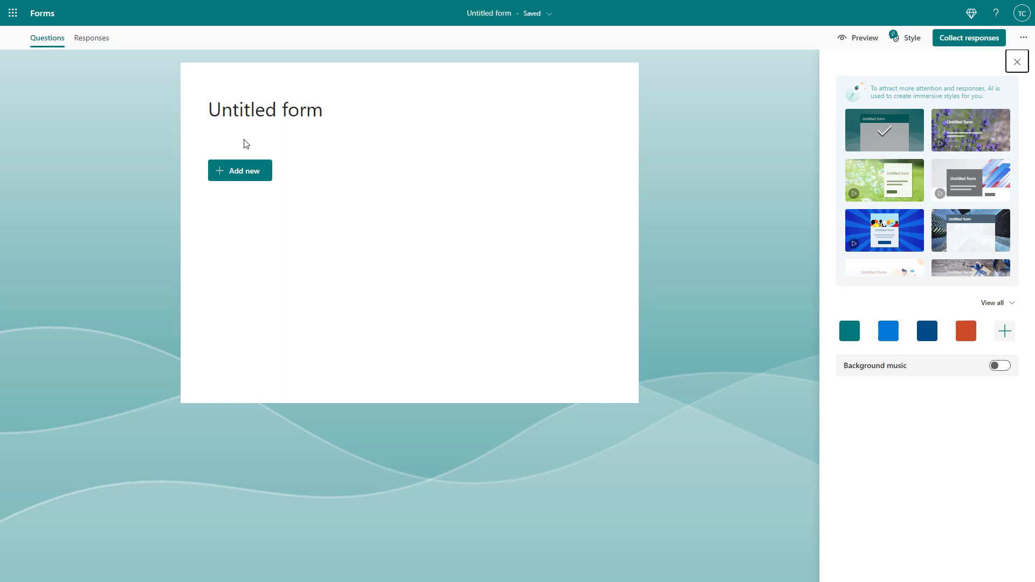
left_click(270, 111)
left_click(317, 101)
mouse_move(212, 100)
left_mouse_down()
mouse_move(270, 102)
mouse_move(196, 104)
left_mouse_up()
left_click(280, 104)
left_click(199, 106)
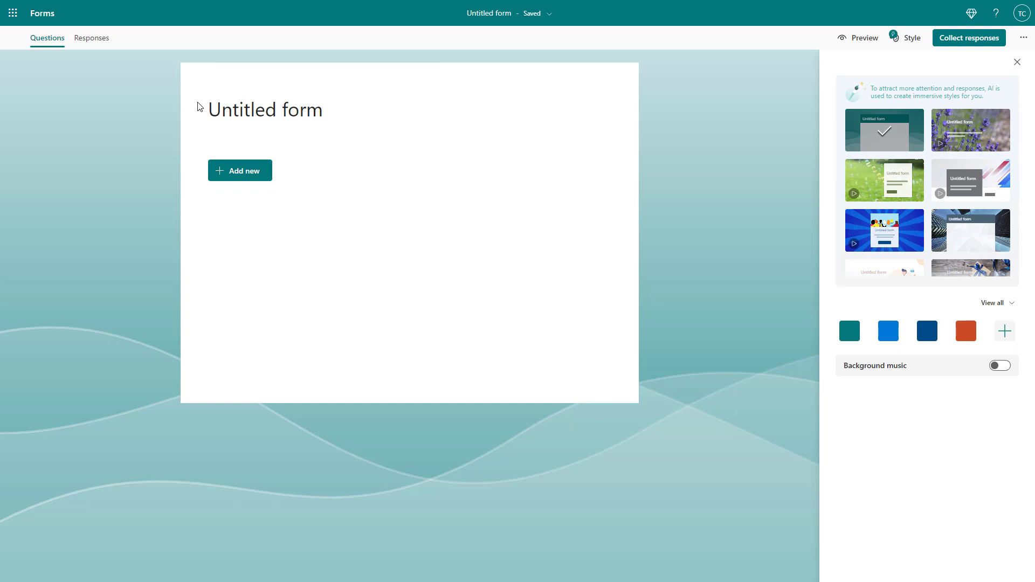
left_click(269, 101)
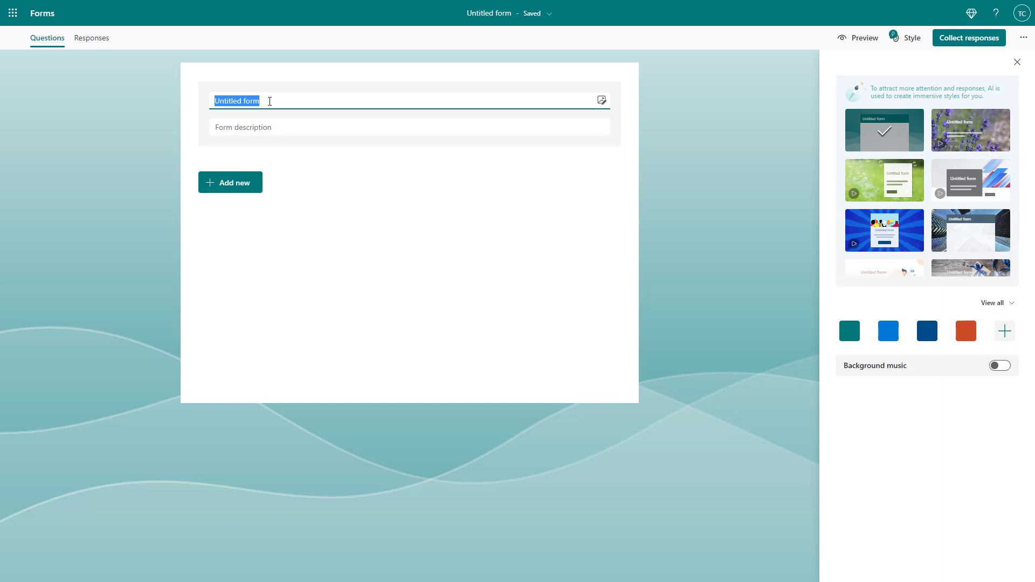
Retitle the form 'TutorTube Example Form'
type("TutorTube Example ")
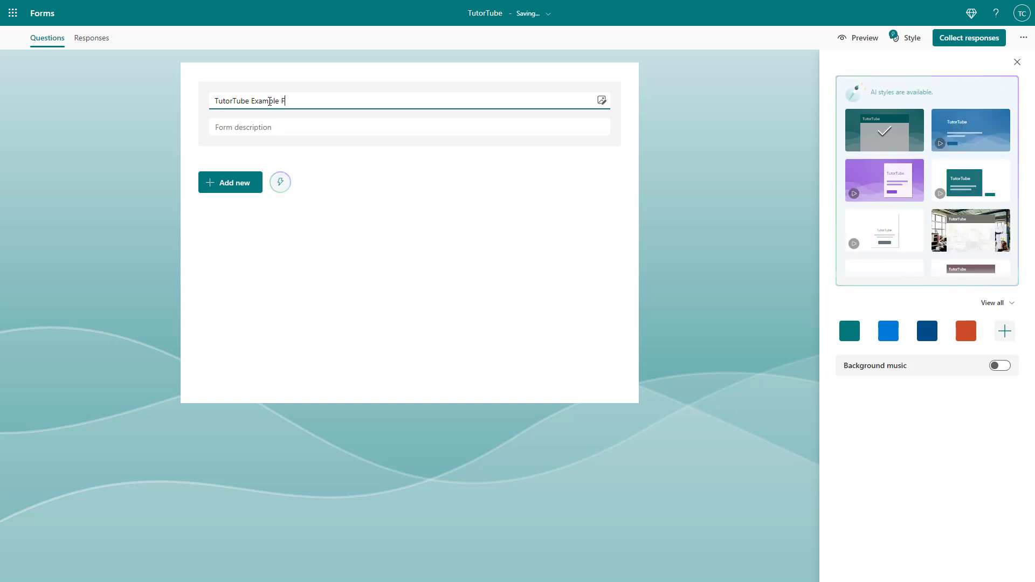
type("Form")
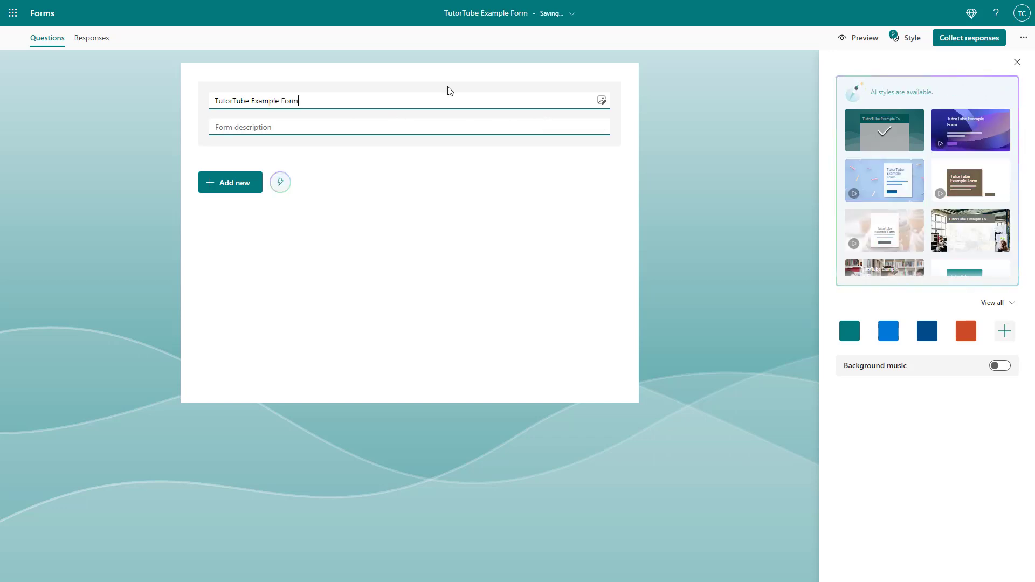
left_click(307, 75)
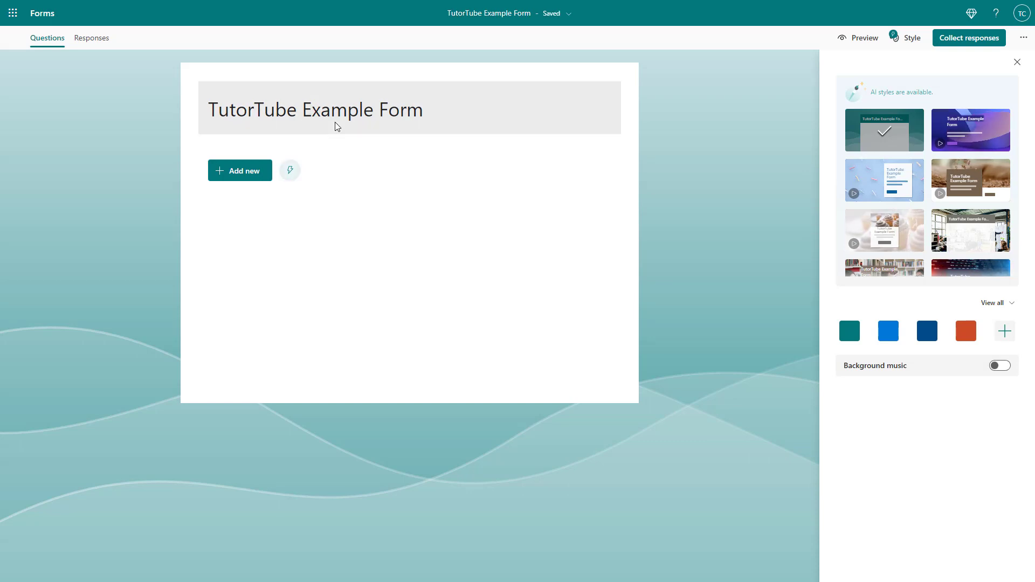
left_click(289, 110)
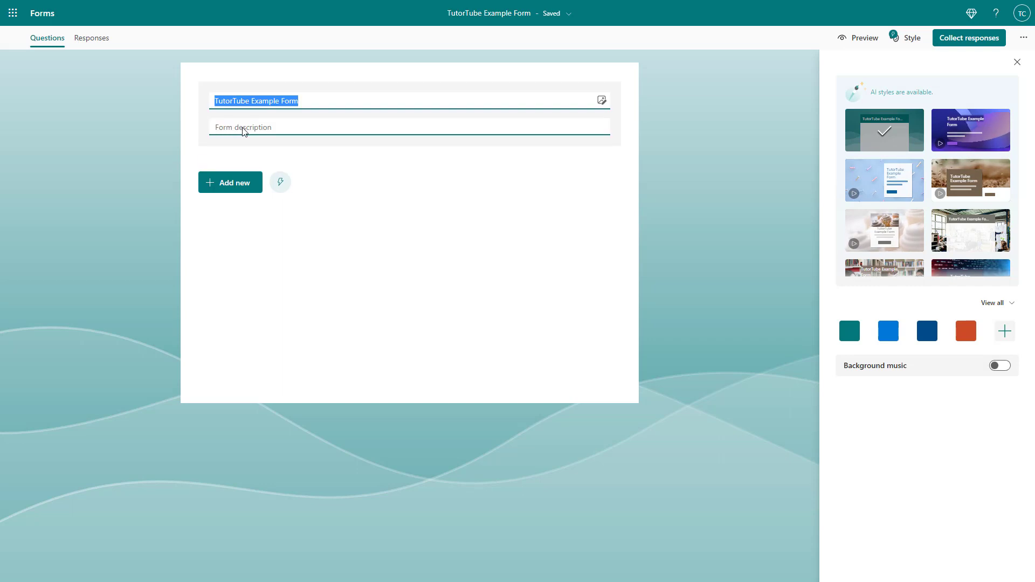
Write a description calling this an example form for a tutorial series called Microsoft Forms Tutorial Series
left_click(237, 128)
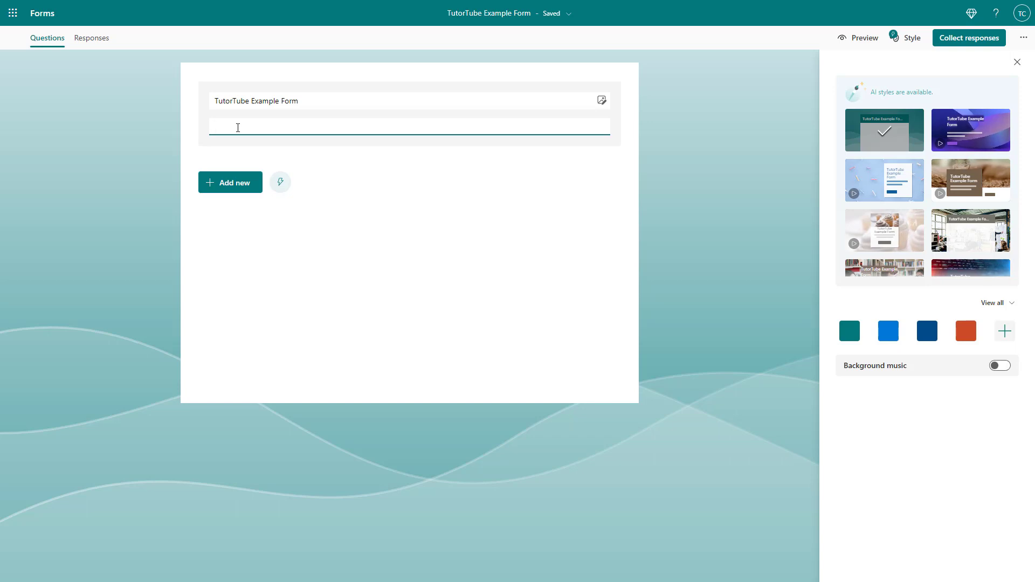
type("This is an example form th")
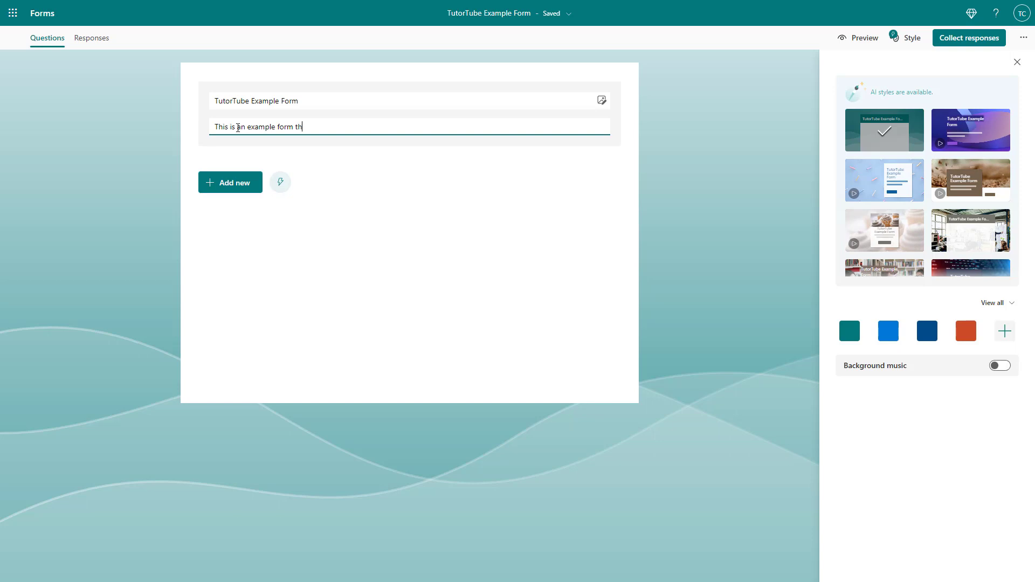
type("at I am creating")
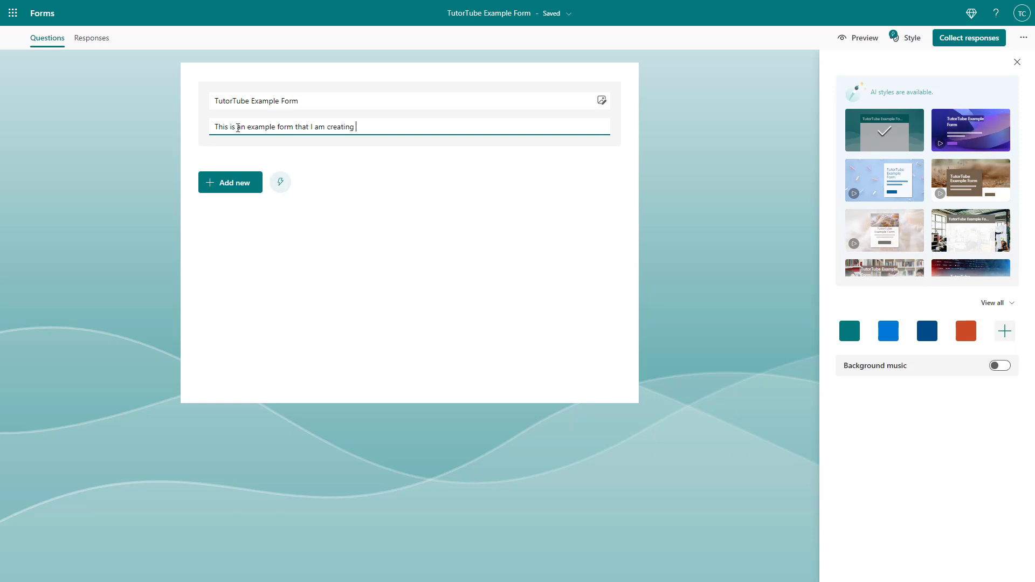
type(" for a tutorial series. ")
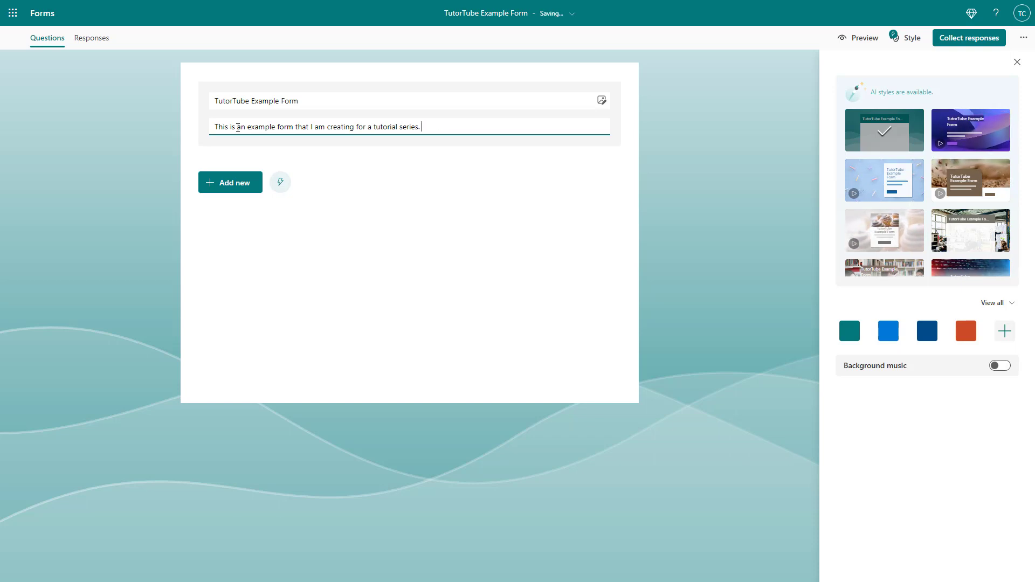
type("Learnoft")
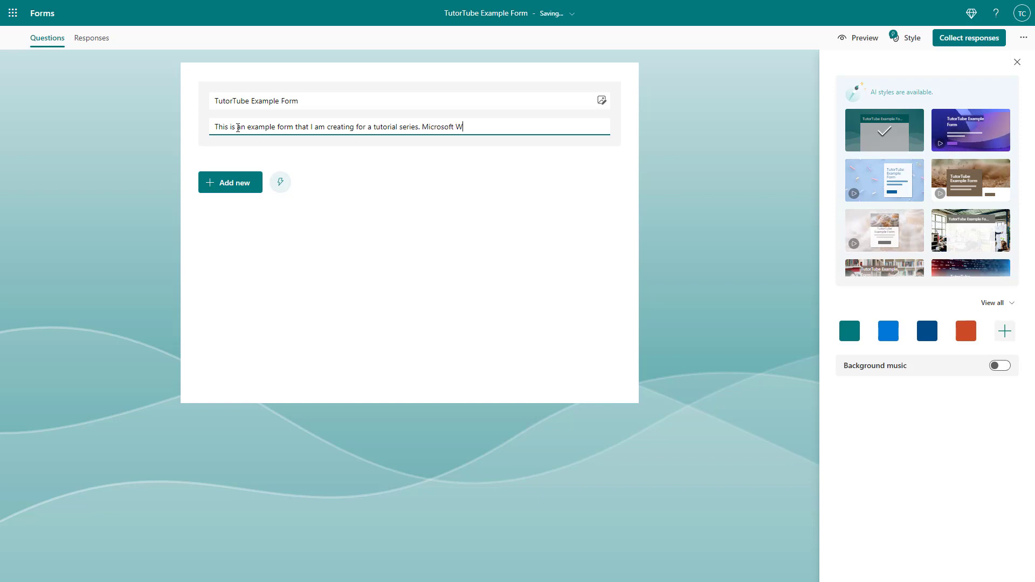
type(" Forms Tutorial Series")
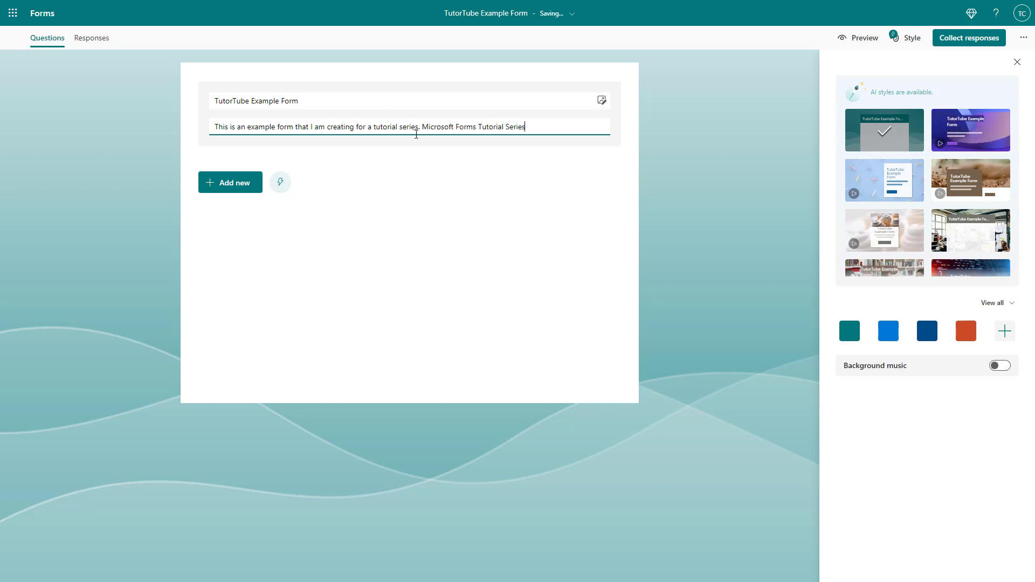
left_click(421, 129)
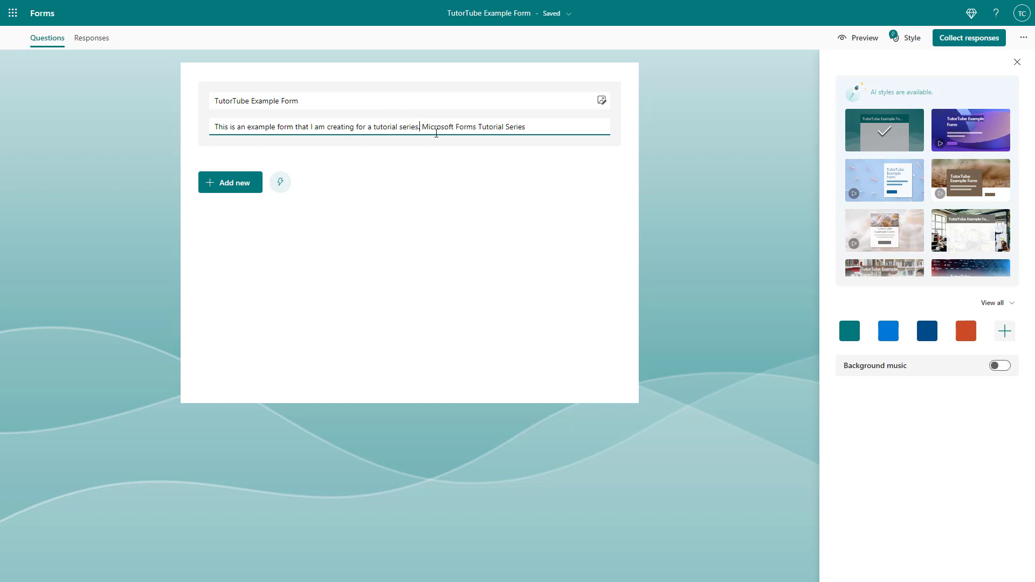
key("BackSpace")
type("called")
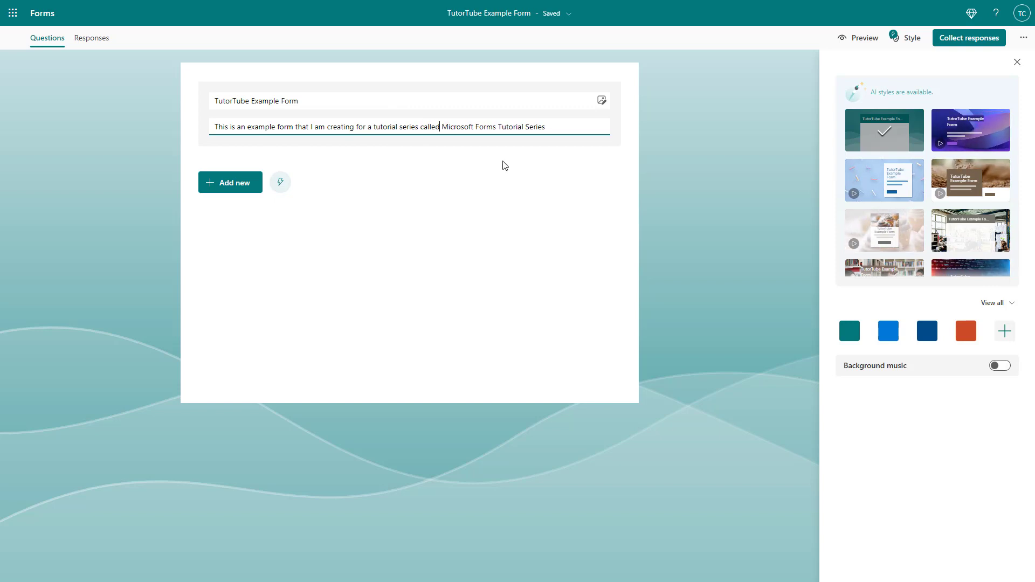
left_click(572, 128)
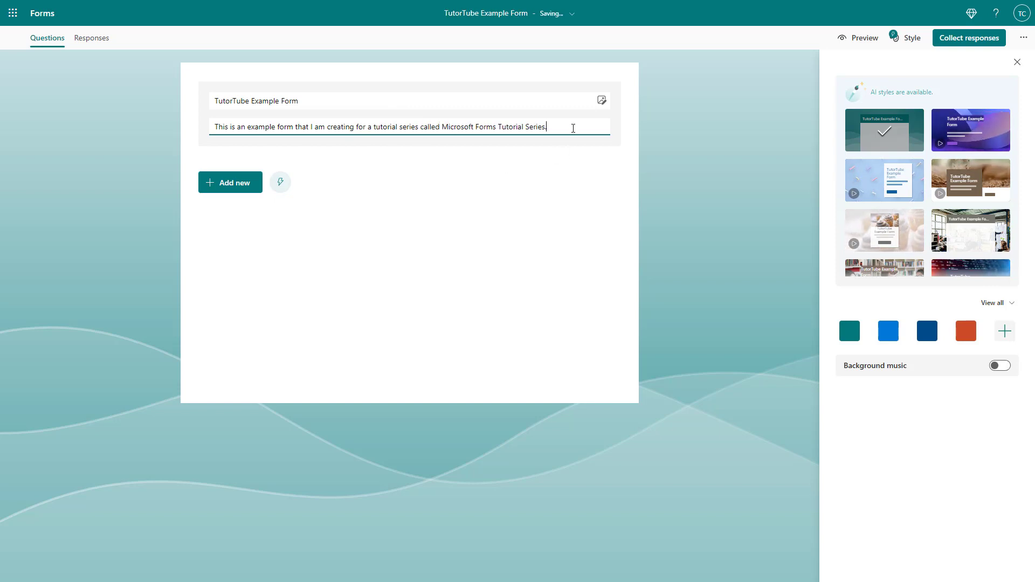
left_click(686, 129)
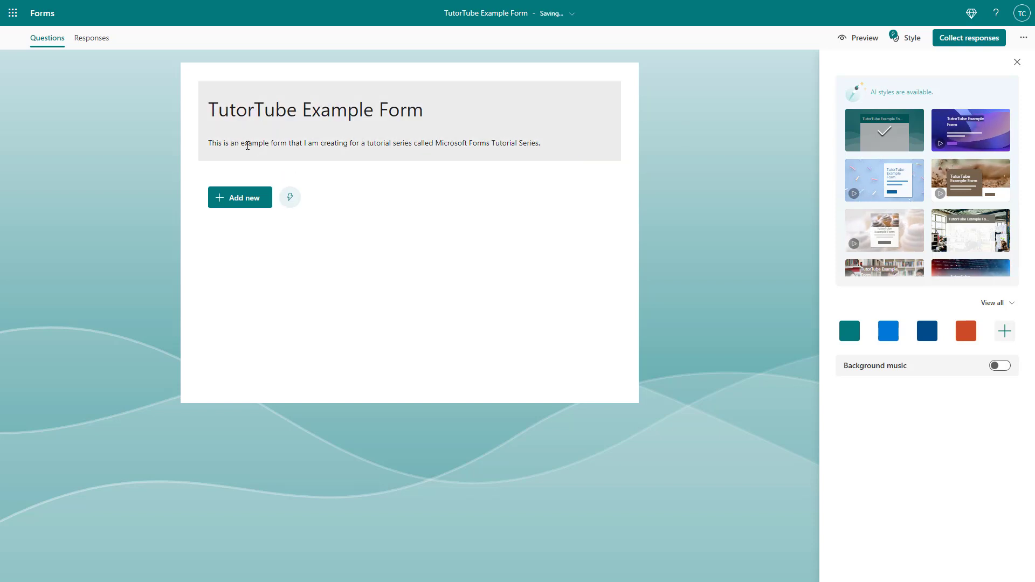
left_click(248, 152)
Make 'TutorTube' in the title bold and red
left_click_drag(305, 100, 209, 110)
left_click(253, 102)
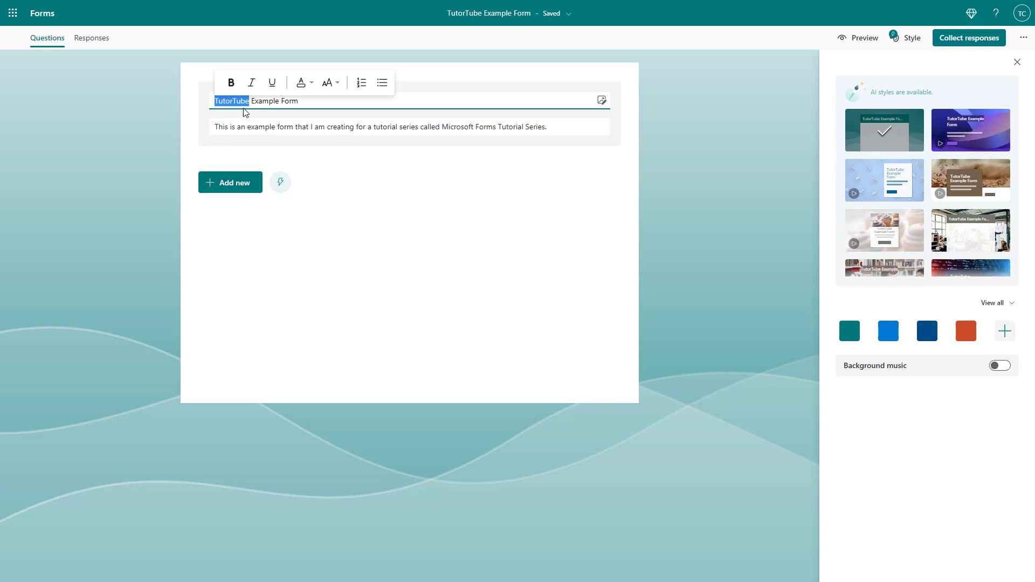
left_click(230, 82)
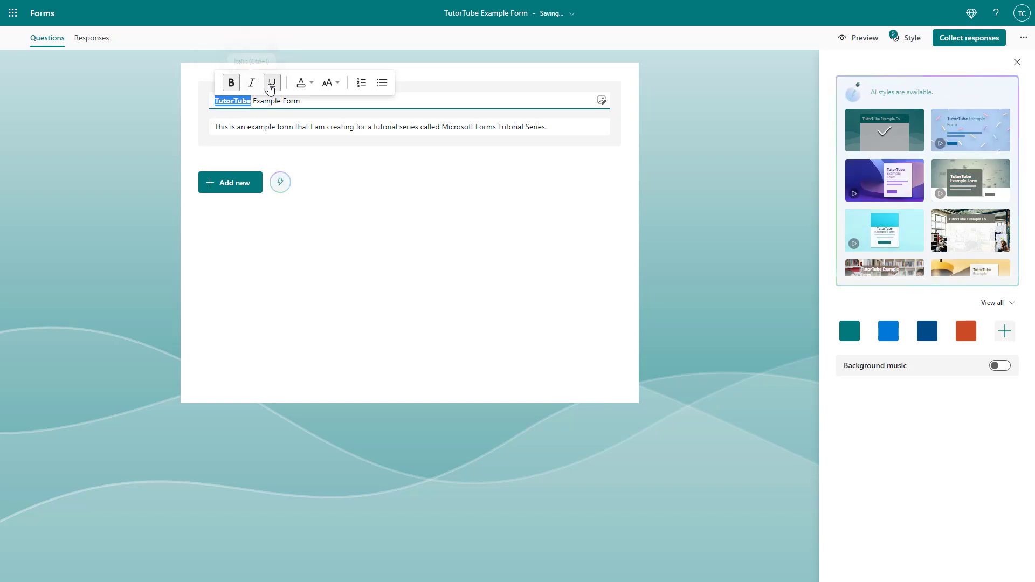
left_click(305, 85)
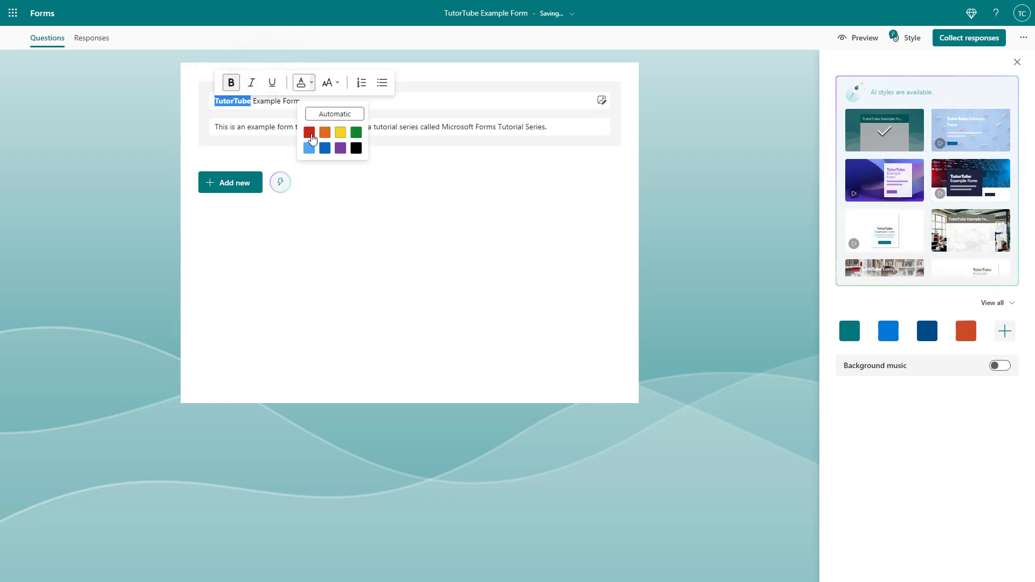
left_click(312, 139)
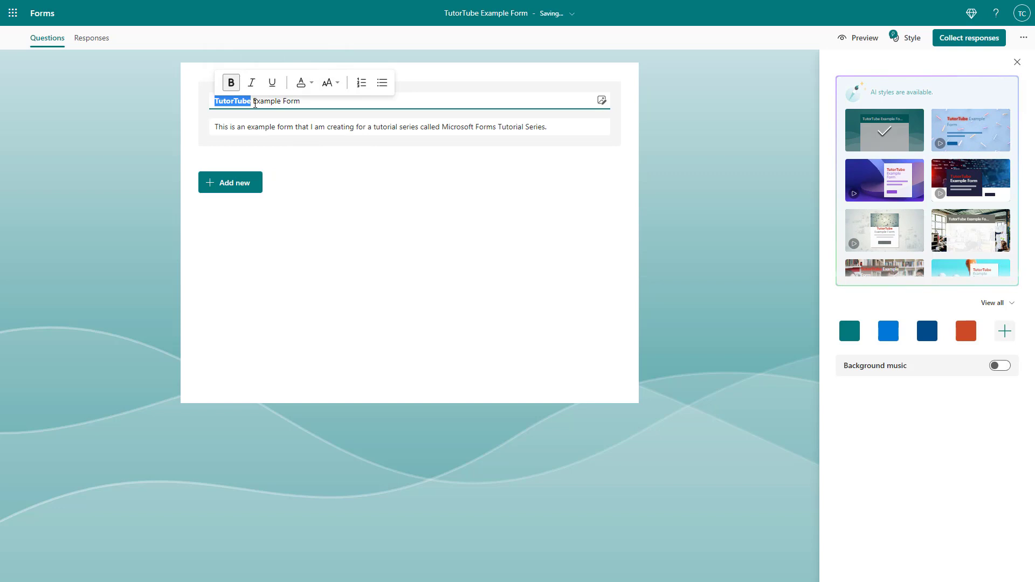
Change the font size of 'TutorTube' in the title
left_click(255, 102)
left_click_drag(251, 101, 213, 97)
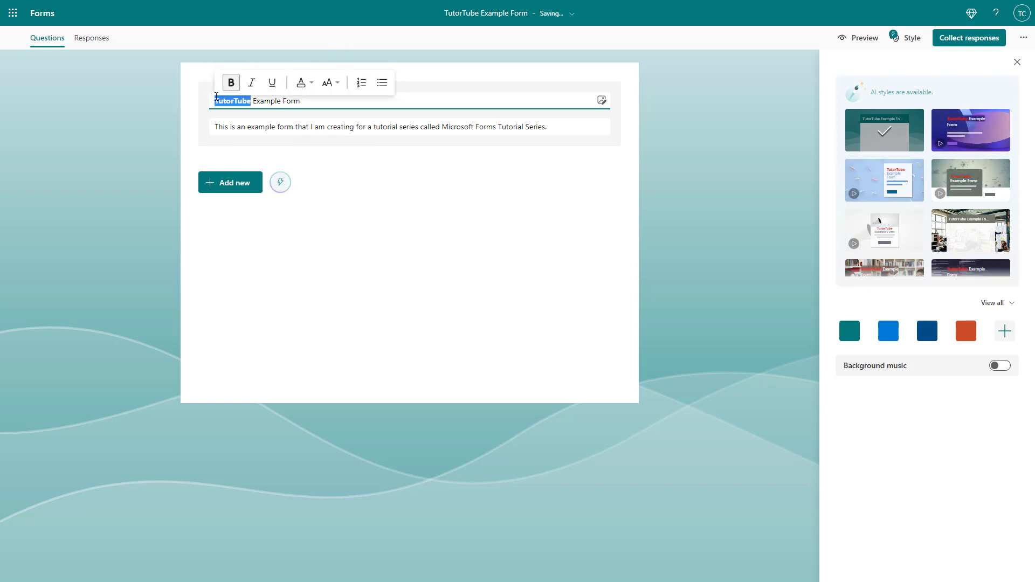
left_click(329, 83)
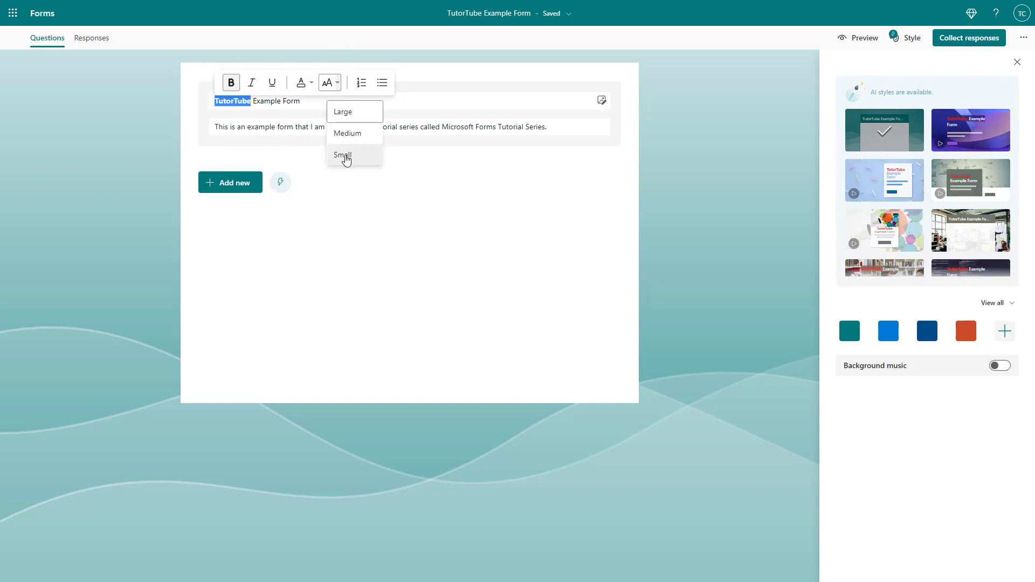
left_click(353, 135)
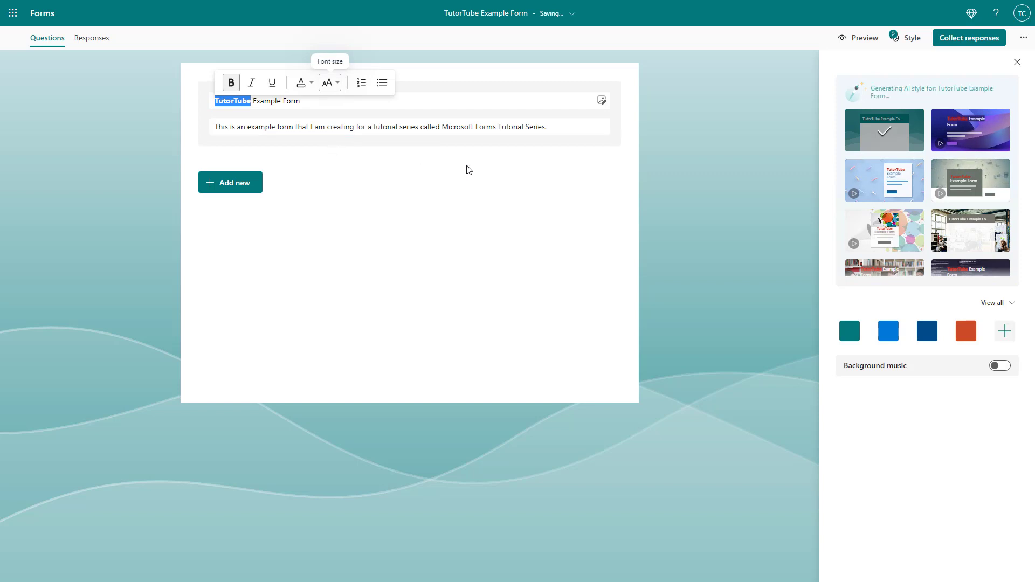
left_click(705, 170)
Shrink a selected part of the title to a smaller font size
left_click(328, 104)
left_click(314, 99)
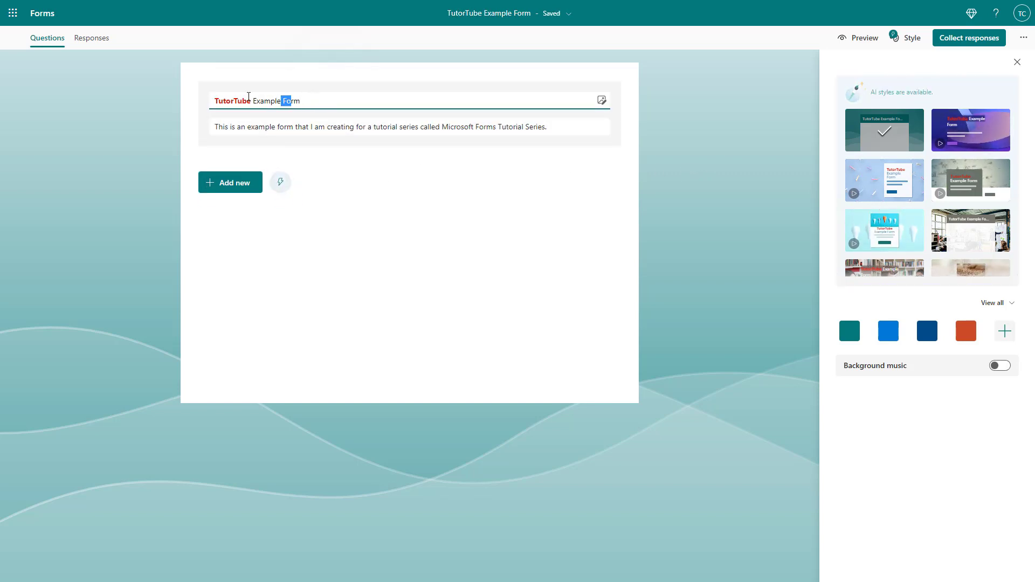
left_click_drag(237, 100, 286, 100)
left_click(352, 83)
left_click(367, 152)
left_click(707, 209)
left_click(362, 107)
left_click(295, 99)
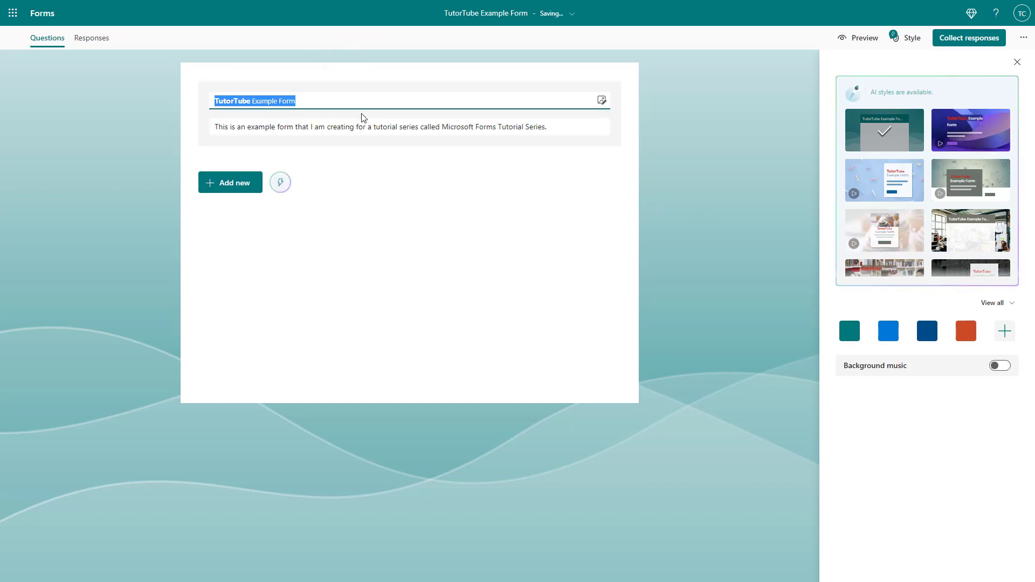
left_click(323, 182)
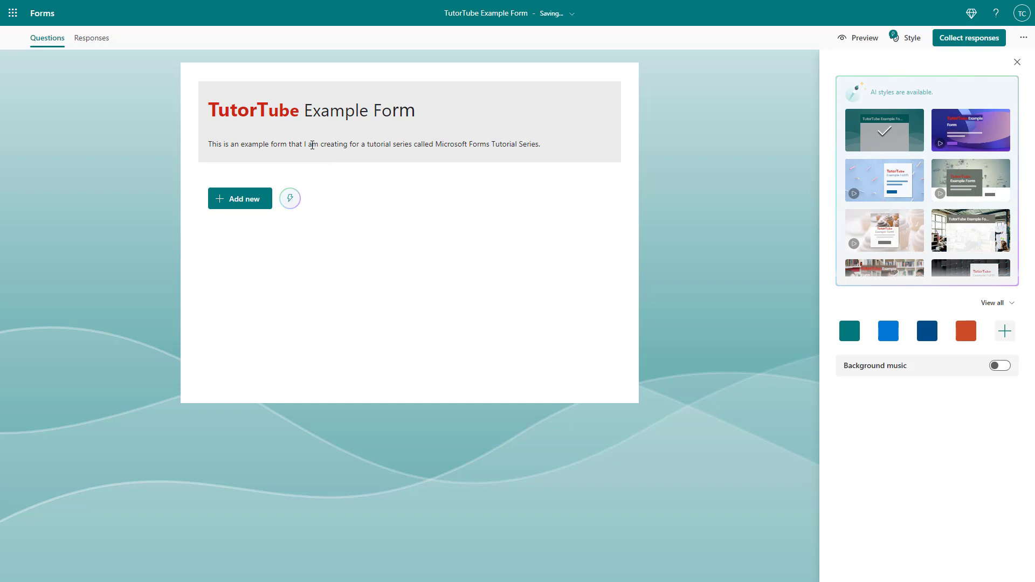
Apply the Large font size to a selected part of the title
left_click(381, 114)
left_click(311, 100)
left_click_drag(311, 99, 281, 100)
left_click(214, 81)
left_click(302, 111)
left_click(284, 100)
left_click(355, 83)
left_click(370, 112)
left_click(673, 166)
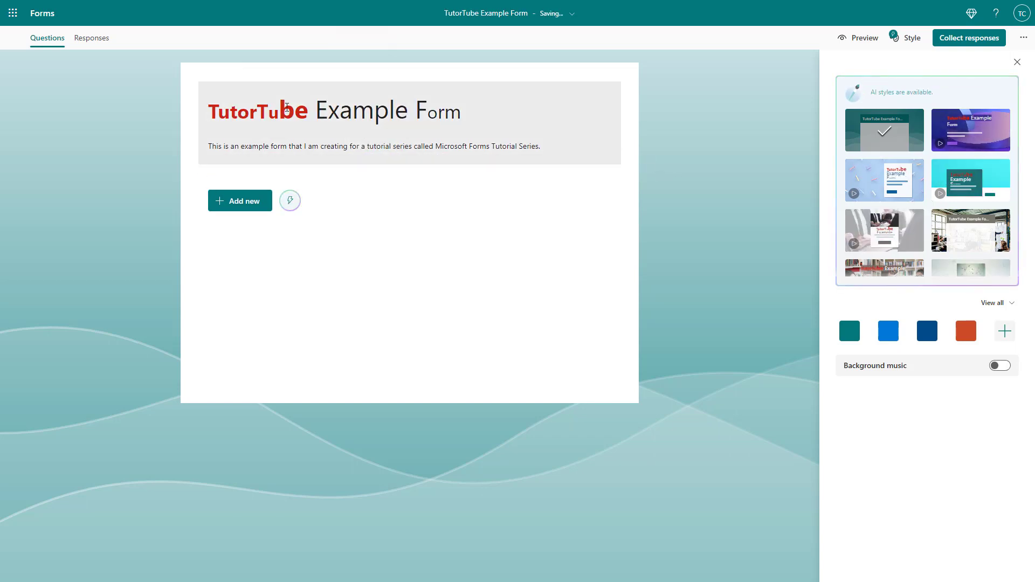
Set 'TutorTube' to the Large font size
left_click(356, 120)
left_click_drag(354, 102, 209, 106)
left_click(328, 105)
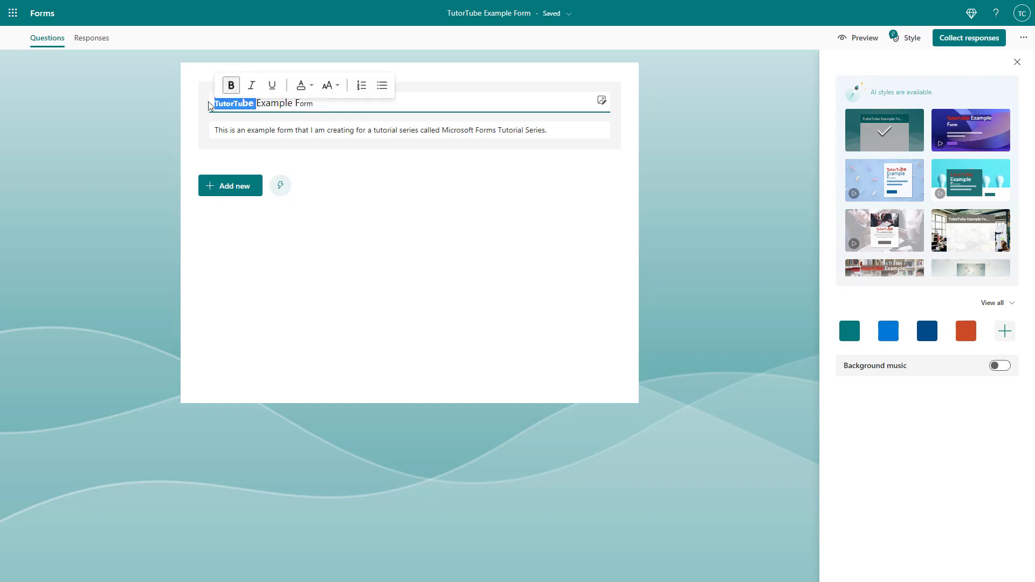
left_click(329, 85)
left_click(341, 115)
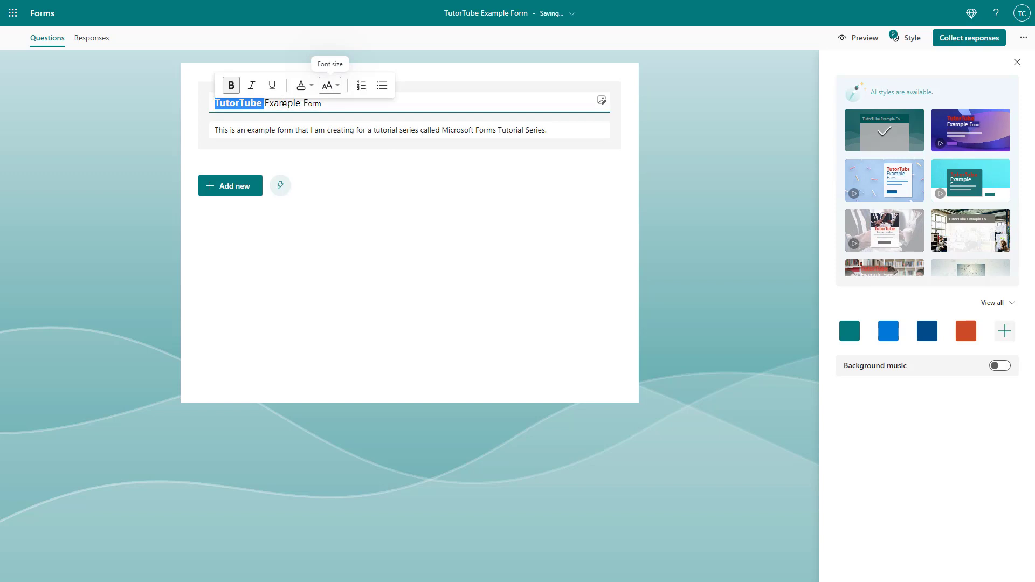
left_click(322, 104)
Set 'Example Form' to the Small font size
left_click_drag(264, 104, 321, 103)
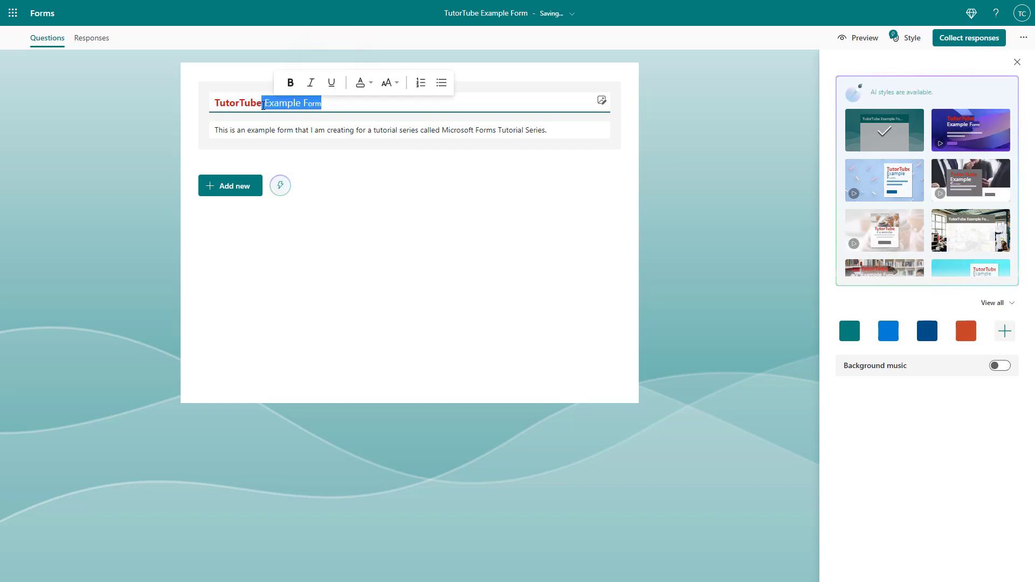
left_click(388, 82)
left_click(399, 155)
triple_click(424, 129)
Colour 'Microsoft Forms Tutorial Series' in the description blue
left_click(424, 130)
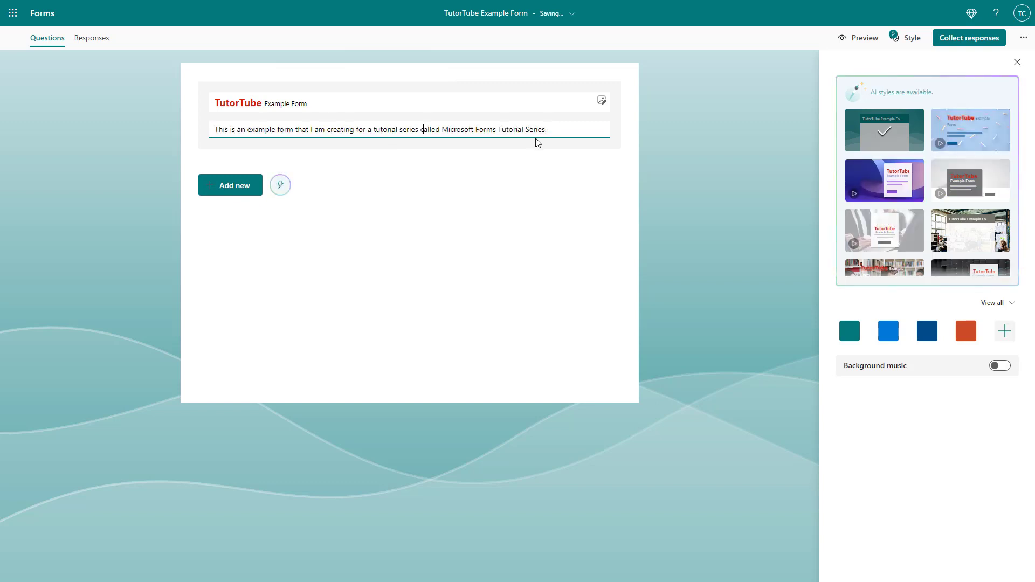
left_click_drag(443, 129, 545, 132)
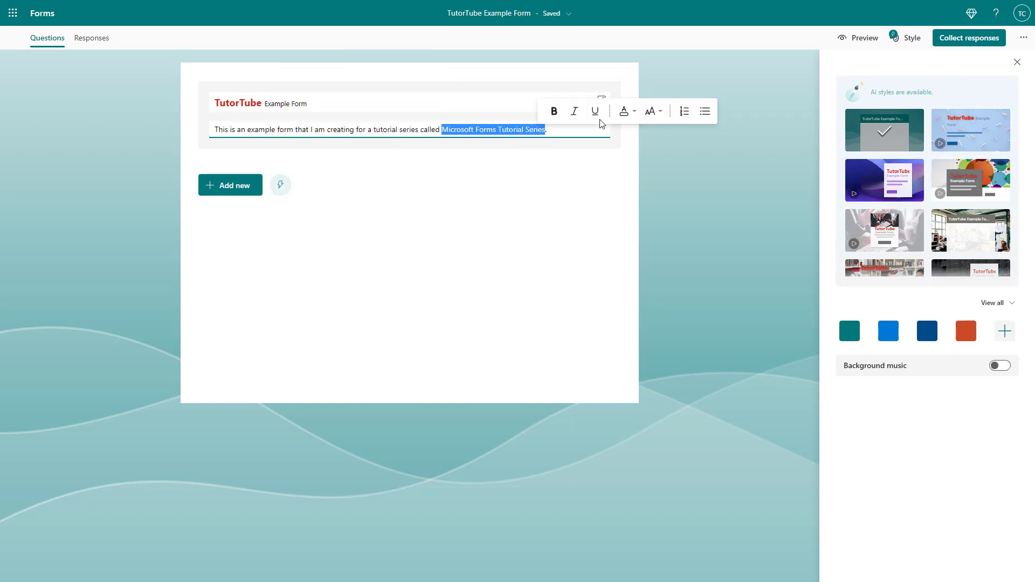
left_click(634, 112)
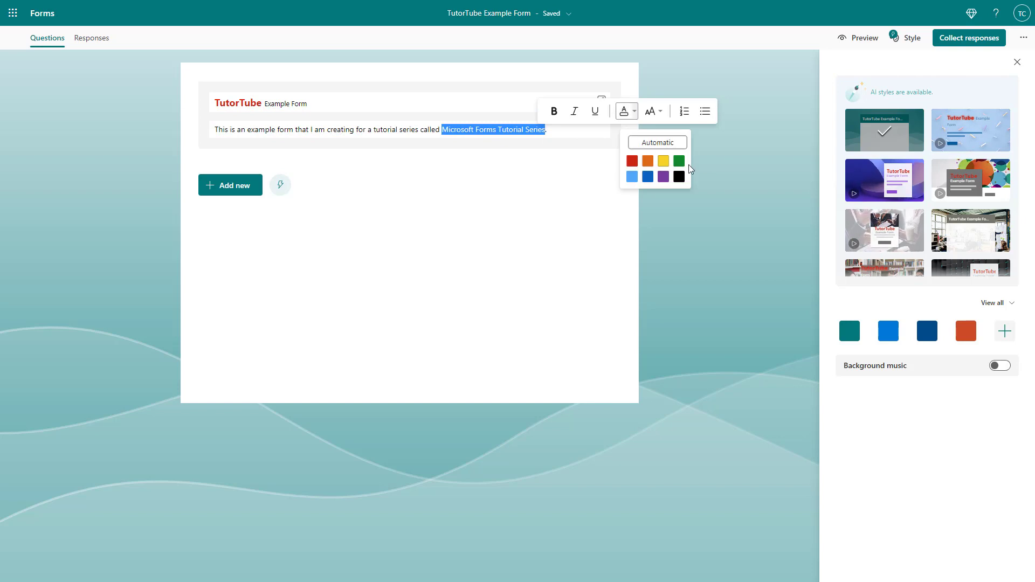
left_click(648, 176)
Enlarge the blue series name to the Large font size
left_click(650, 116)
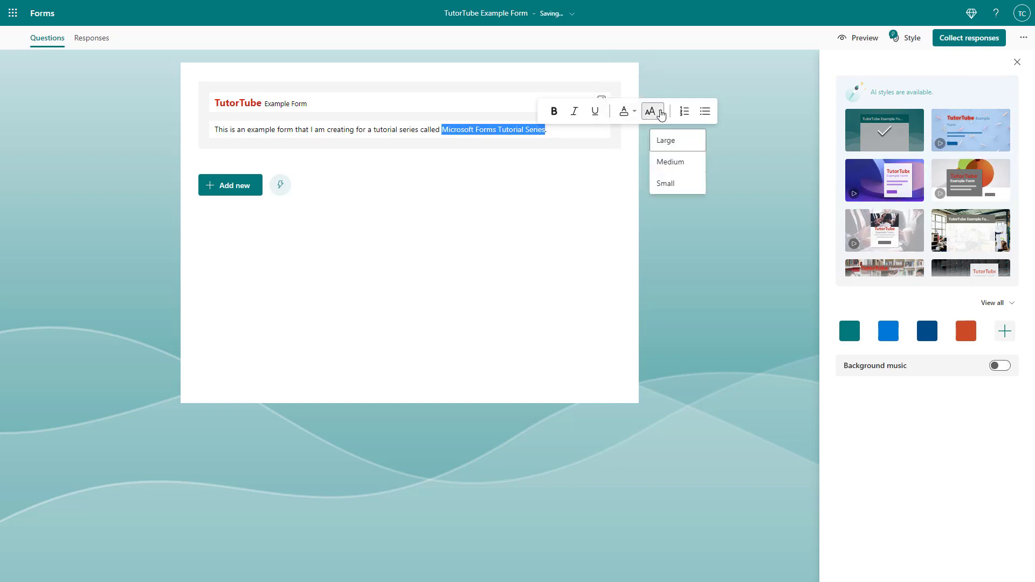
left_click(670, 184)
left_click(654, 114)
left_click(663, 141)
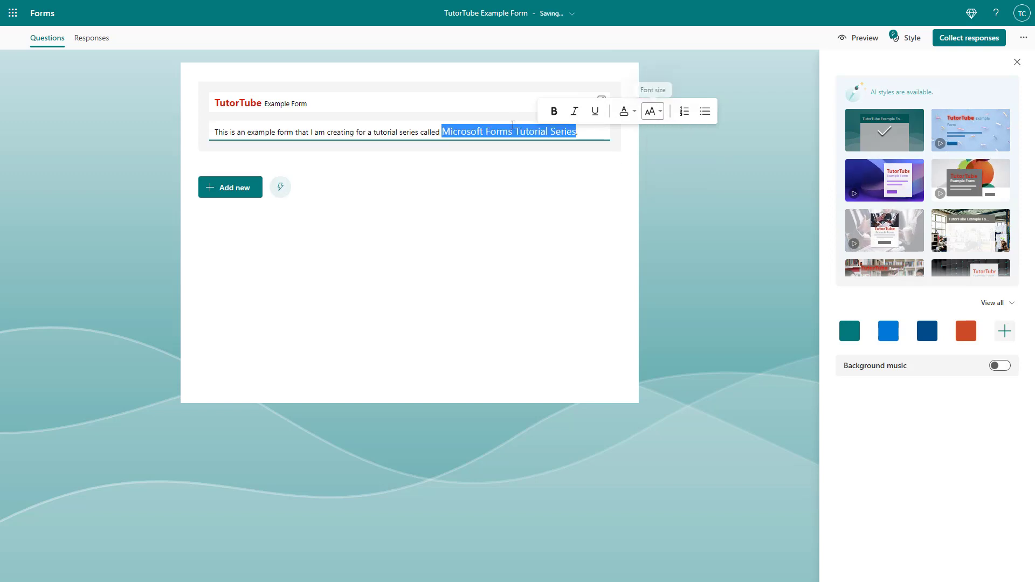
left_click(441, 131)
left_click_drag(440, 132, 215, 132)
left_click(487, 132)
left_click(698, 151)
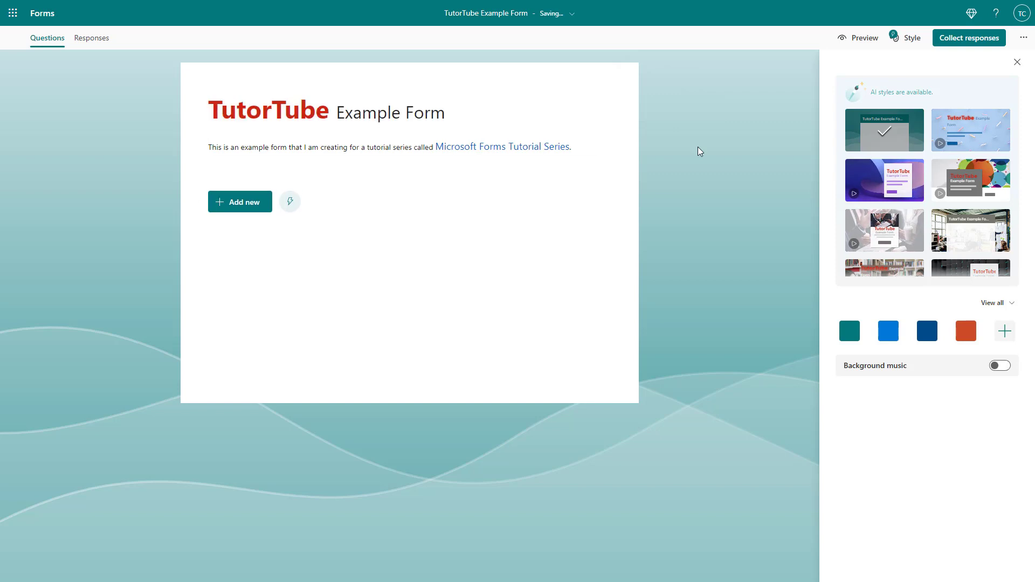
left_click(435, 113)
Add the description line 'In this tutorial series, you will learn how to'
left_click(349, 100)
left_click_drag(308, 103, 281, 104)
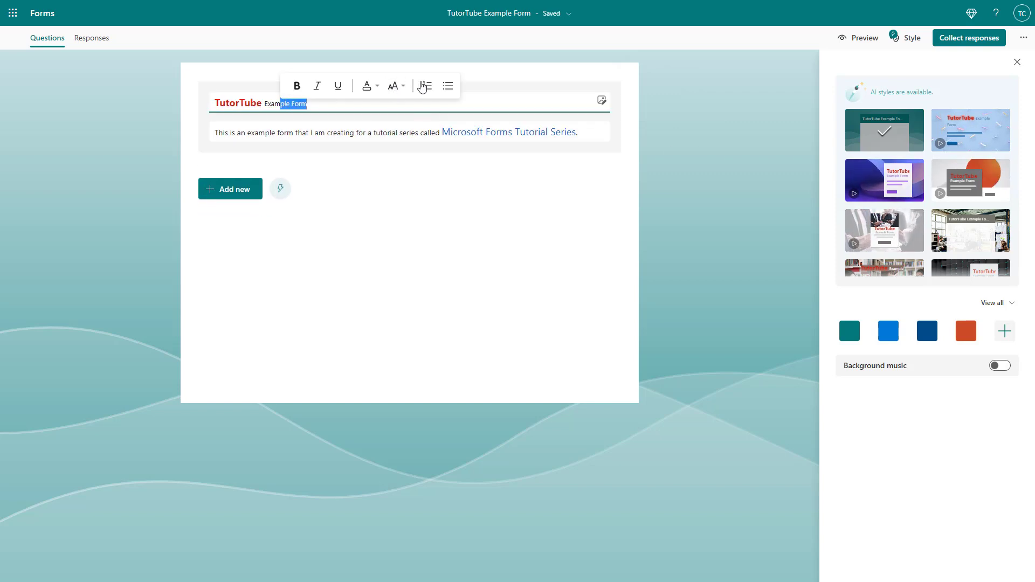
triple_click(583, 132)
left_click(585, 133)
key("Return")
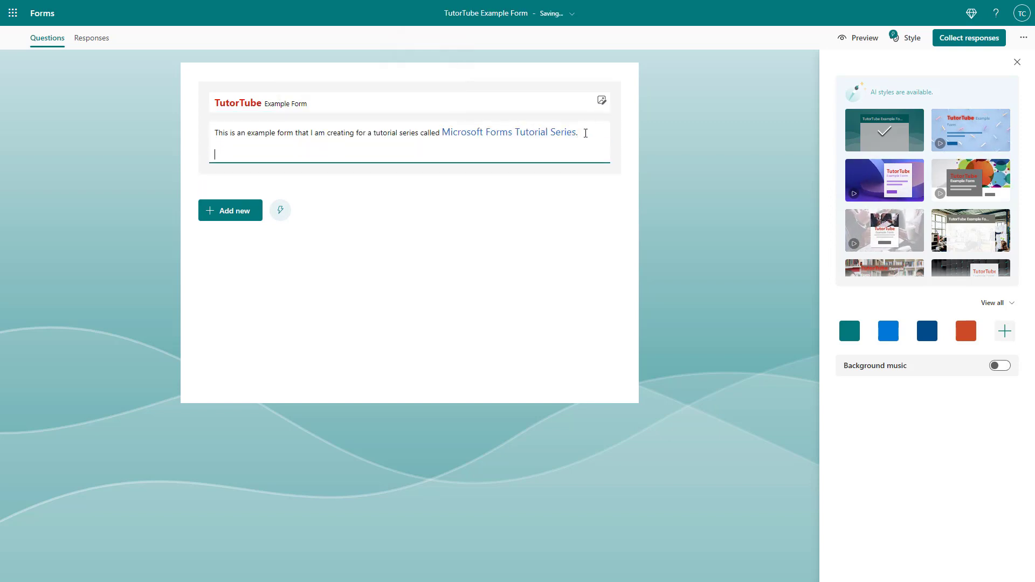
type("In t")
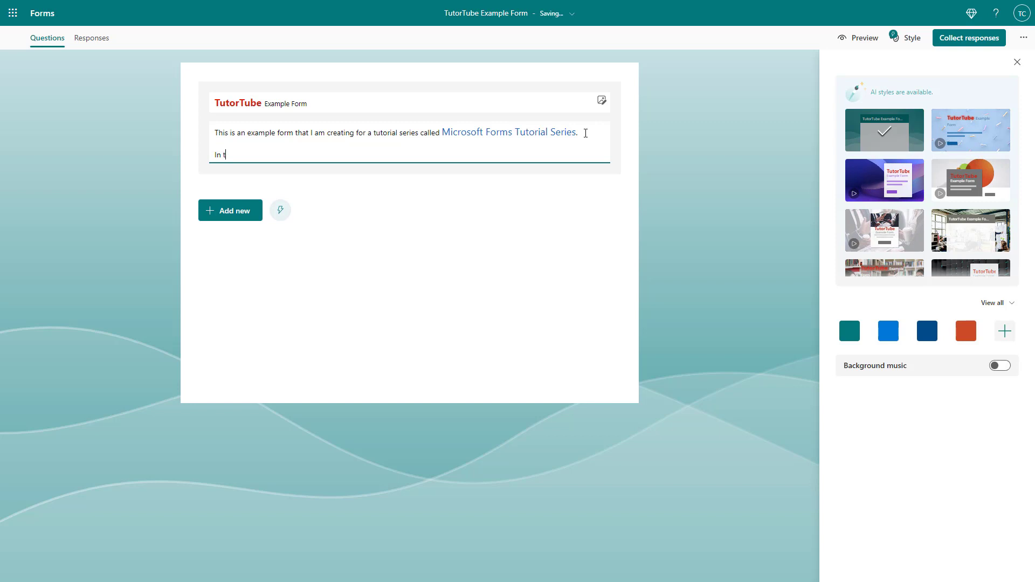
type("his tutorial series, you will learn")
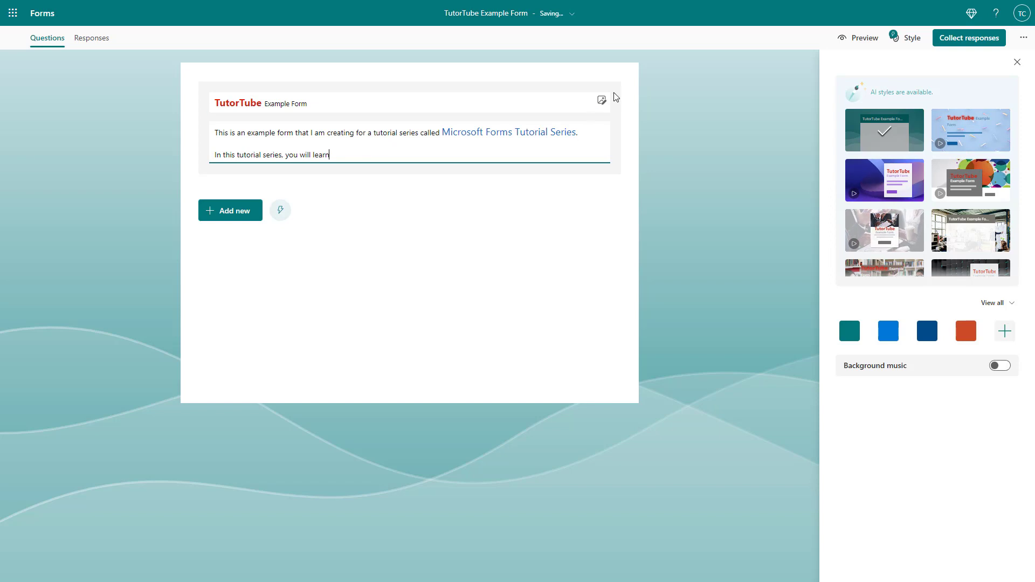
type(" how to")
List the topics Make form, Manage Forms and Conduct Surveys on separate lines
key("Return")
type("Make form\\")
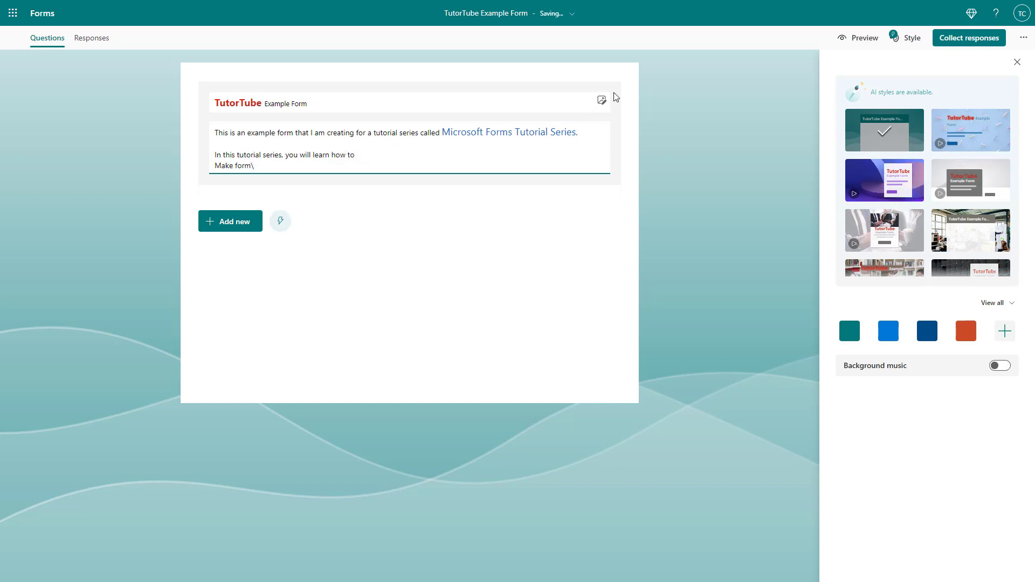
key("Return")
type("Manage Forms")
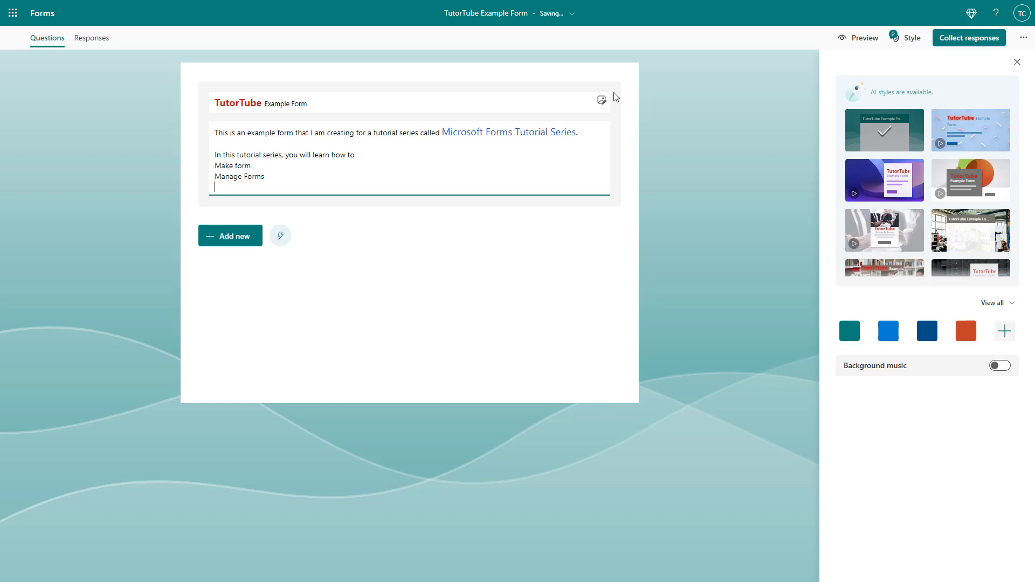
key("Return")
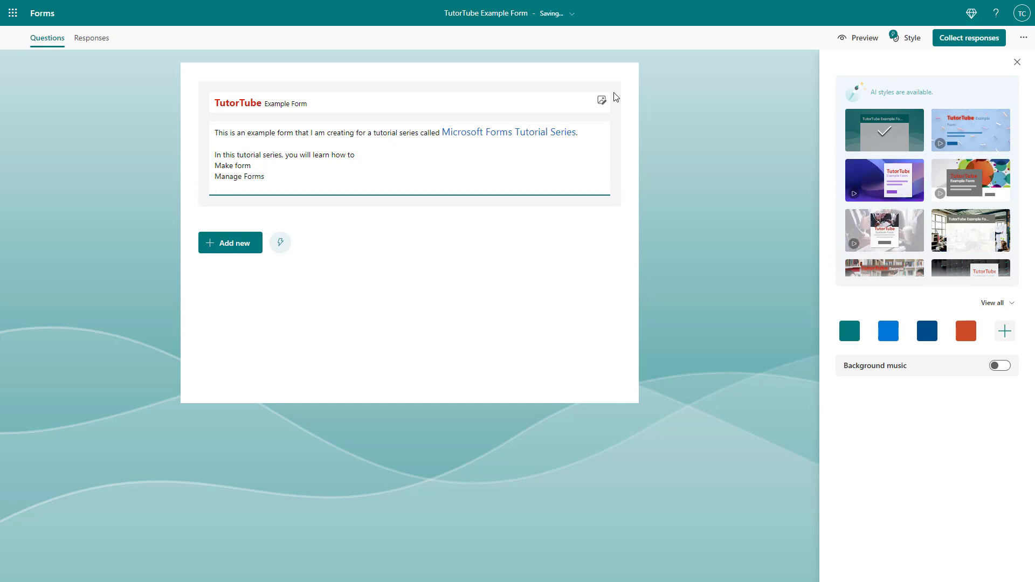
type("Conduct Surveys")
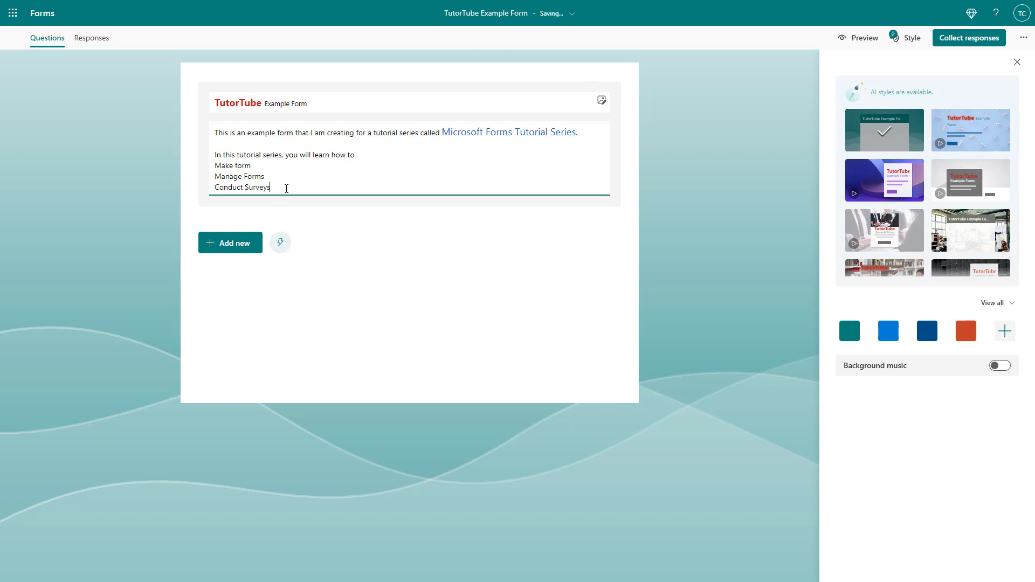
Number the three topic lines and insert a test item 'dfgfg'
left_click_drag(286, 188, 215, 165)
left_click(365, 153)
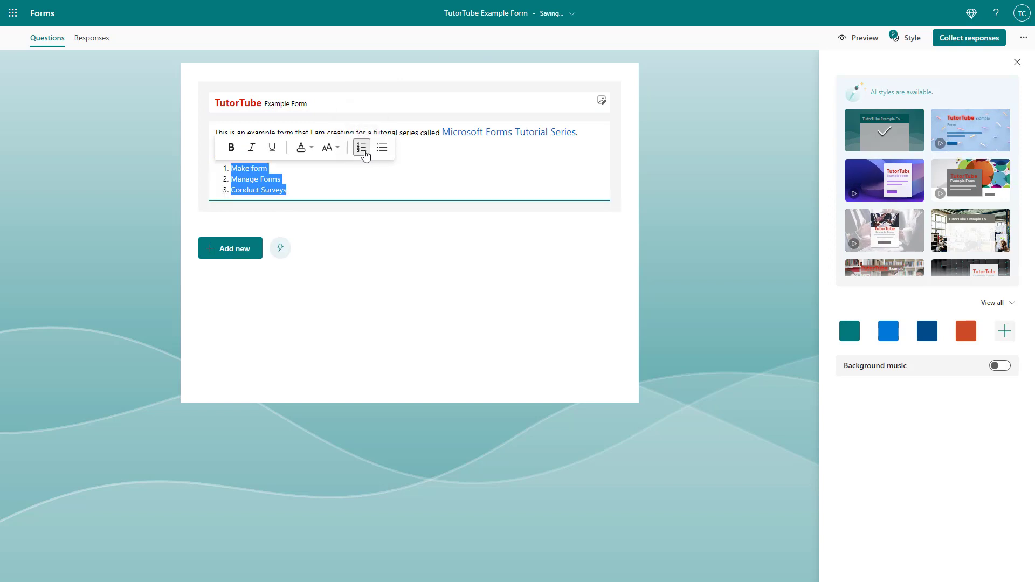
left_click(230, 183)
key("Return")
type("dfgfg")
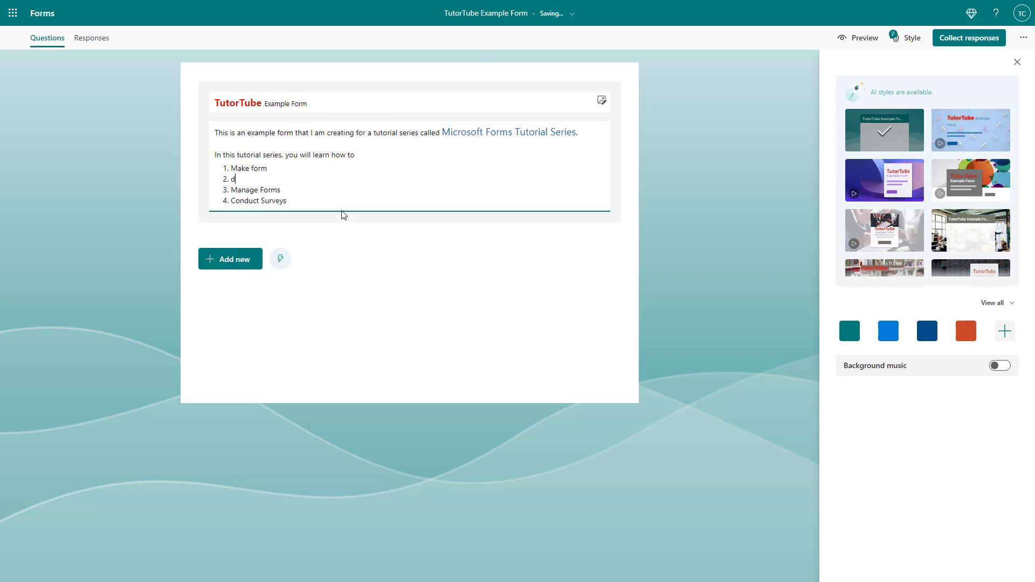
Switch the list to bullets and delete the stray test item and blank line
left_click_drag(286, 201, 201, 188)
left_click(398, 149)
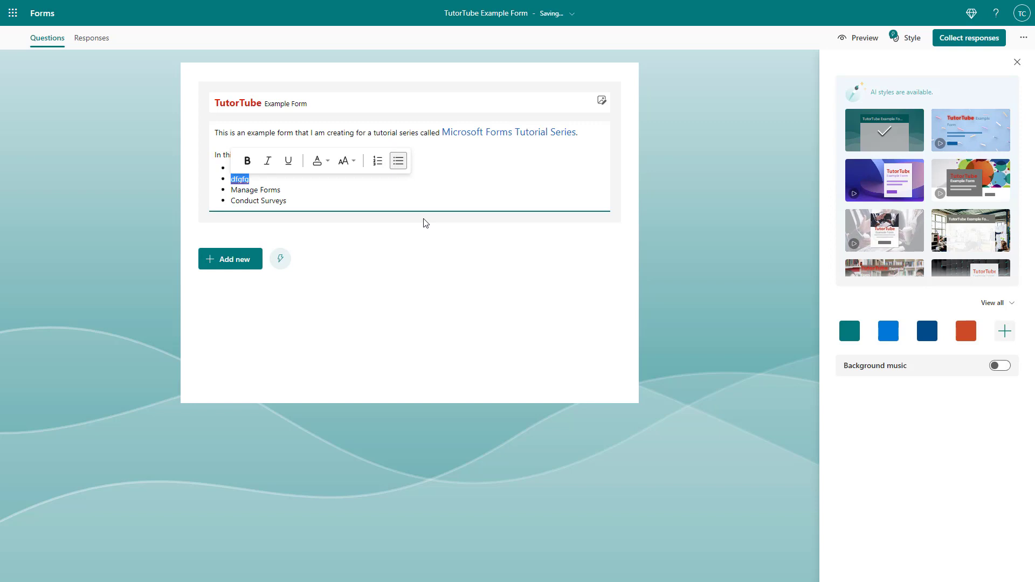
key("BackSpace")
key("BackSpace")
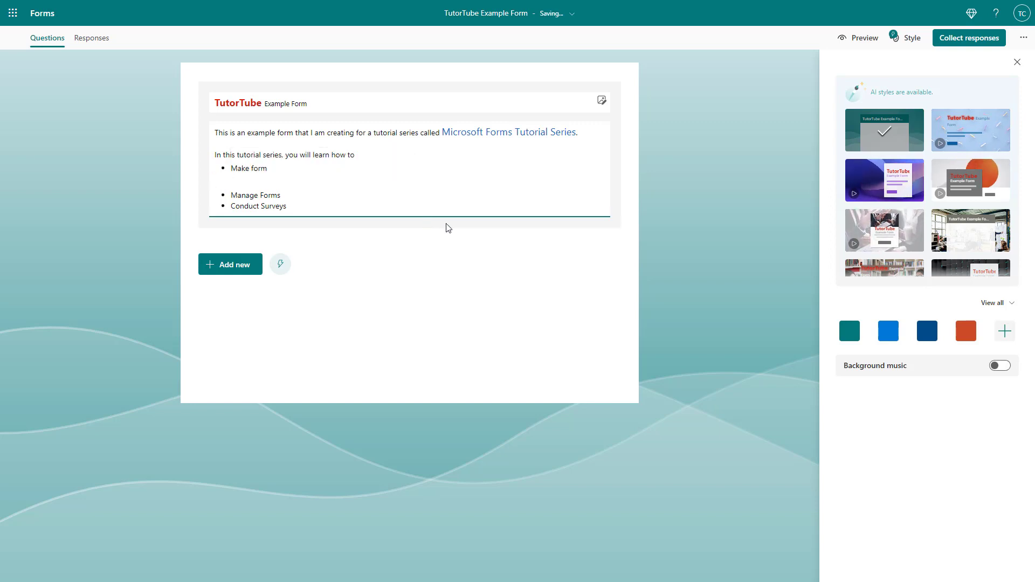
key("BackSpace")
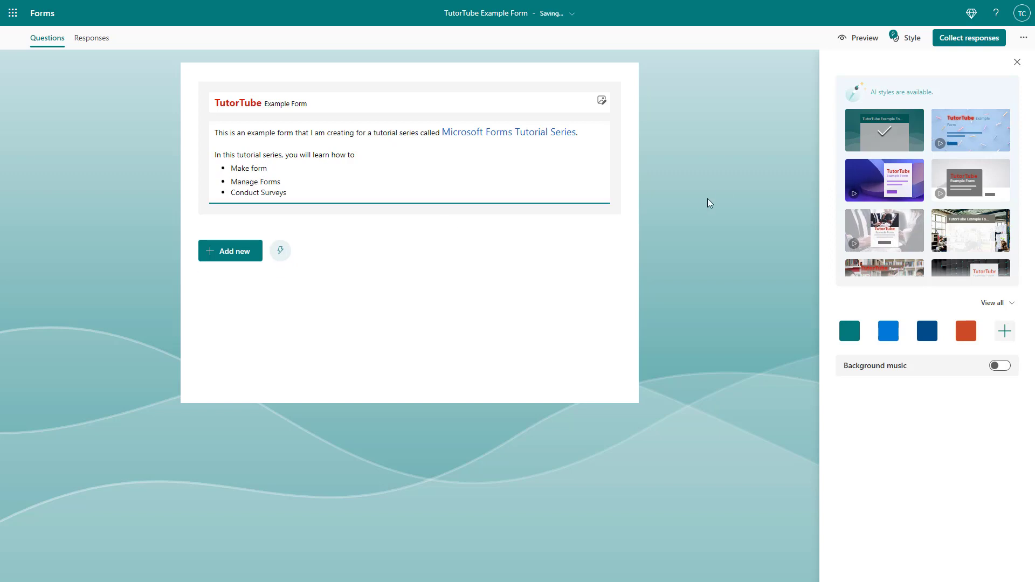
left_click(717, 191)
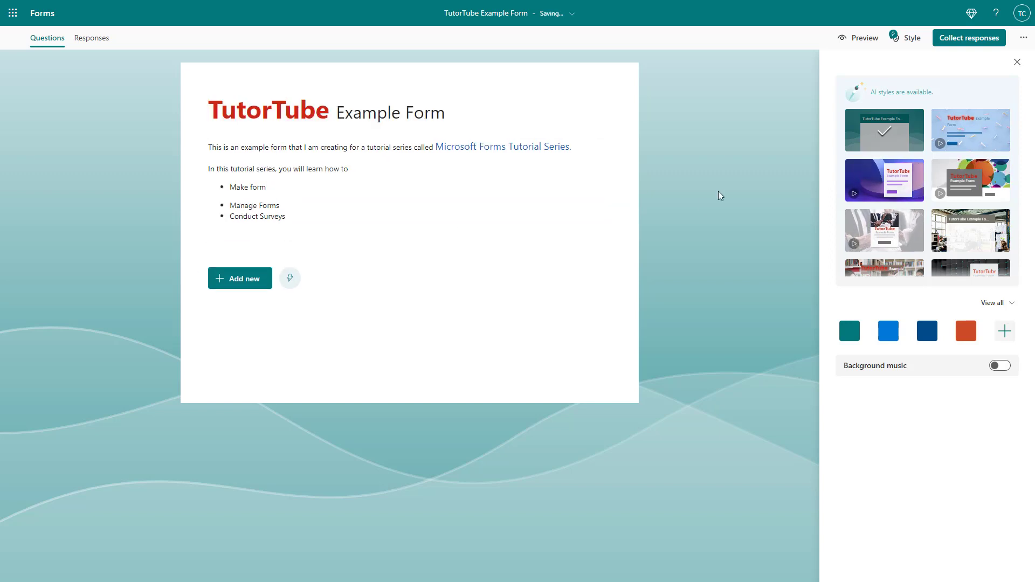